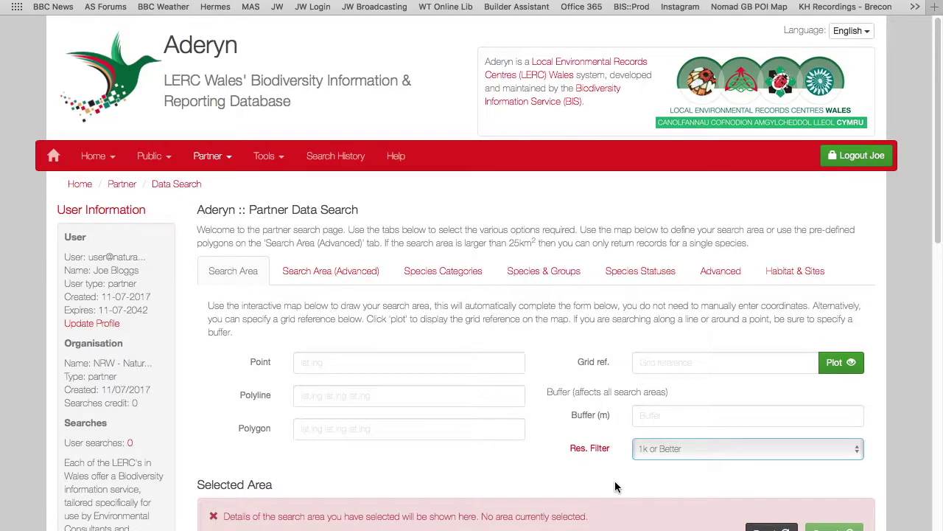
Review the resolution filter choices and clear Other Species in the species categories
left_click(656, 450)
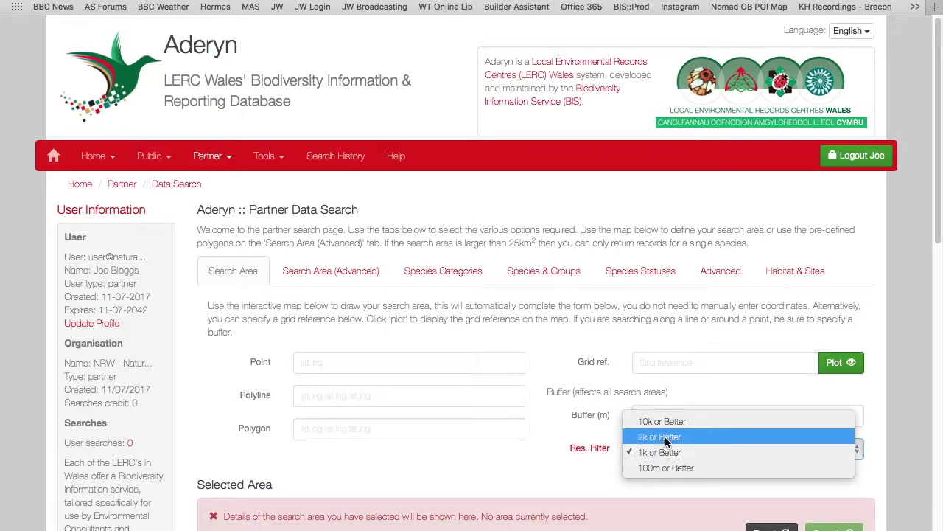
left_click(591, 474)
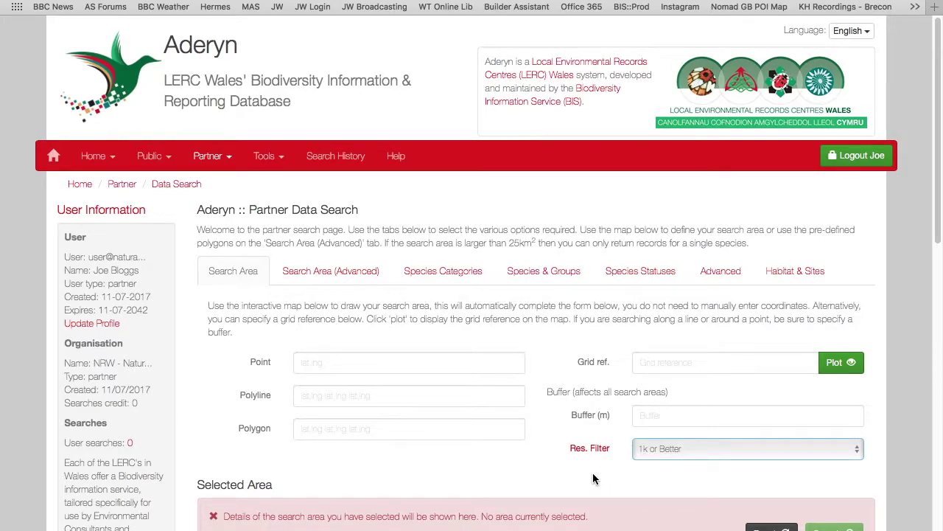
left_click(410, 274)
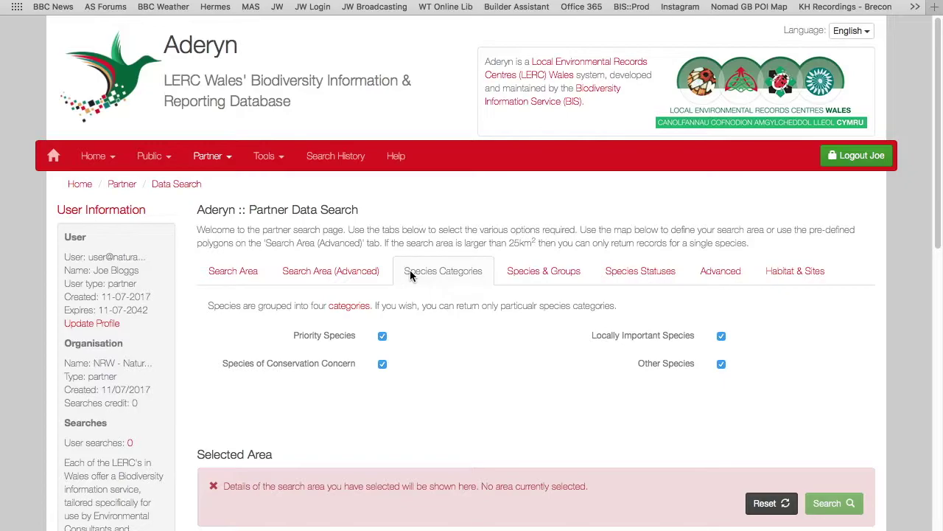
left_click(720, 366)
Restrict the species search to the Invertebrates (insect) super group and the Insect - butterfly NBN group
left_click(546, 272)
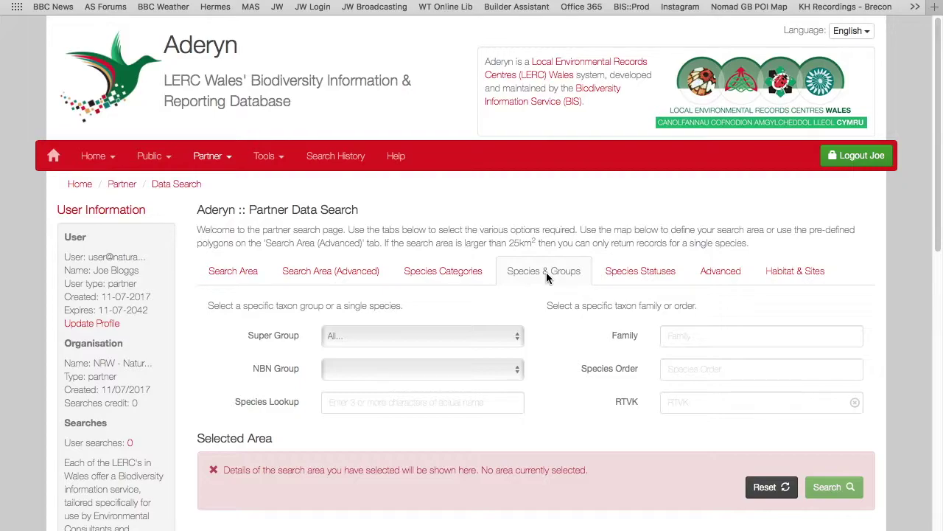
left_click(388, 344)
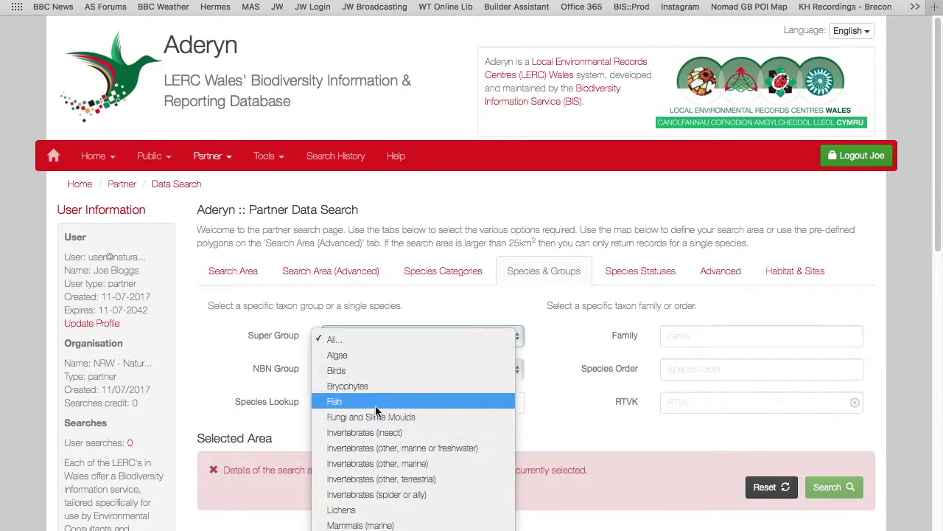
left_click(374, 432)
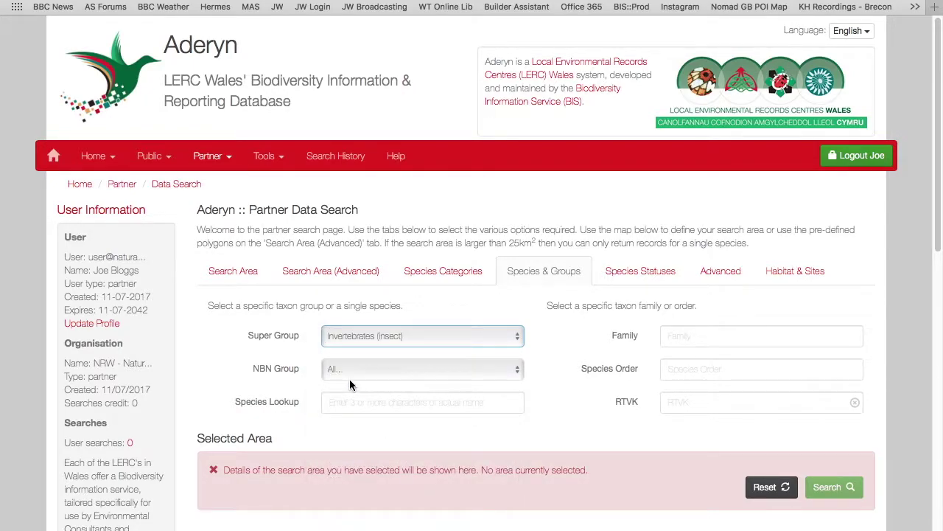
left_click(354, 374)
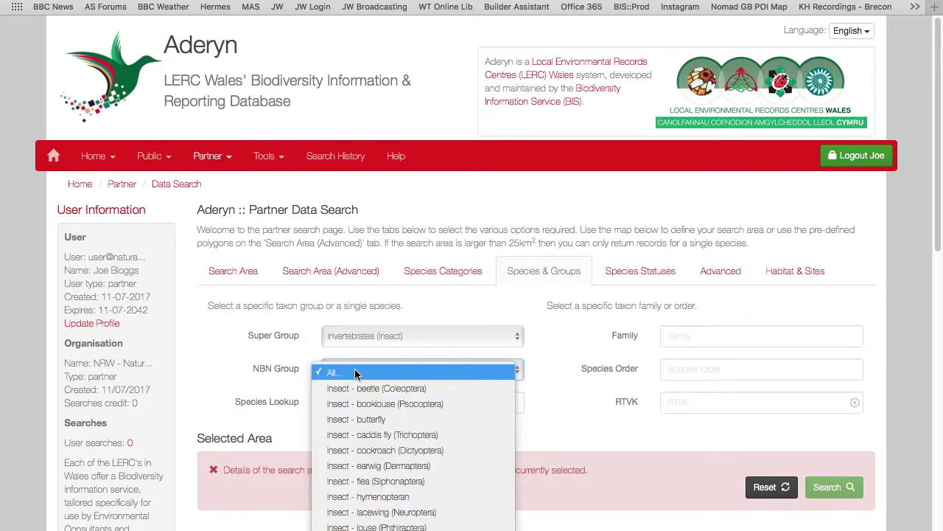
left_click(377, 420)
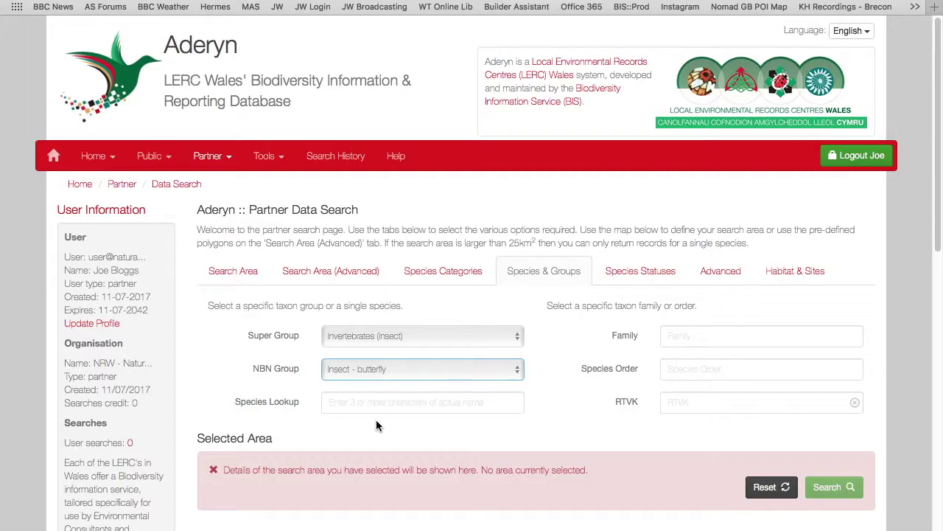
Look up "sparrowhaw" in the species lookup and select Accipiter nisus - Sparrowhawk as the single species
left_click(358, 404)
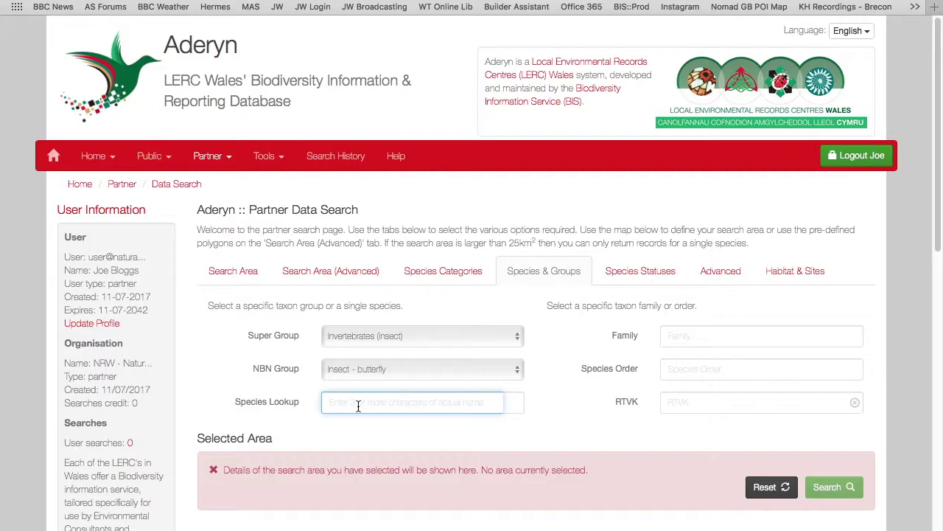
type("sparrowhaw")
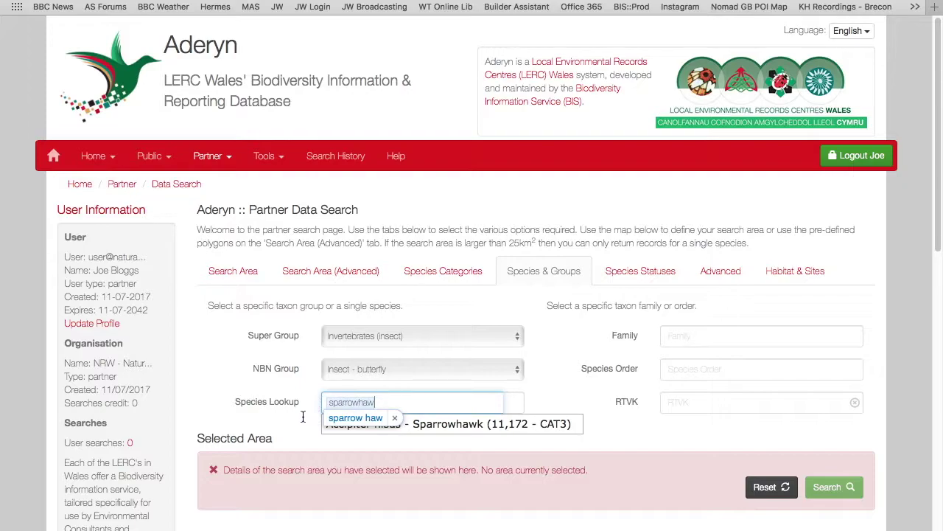
left_click(437, 428)
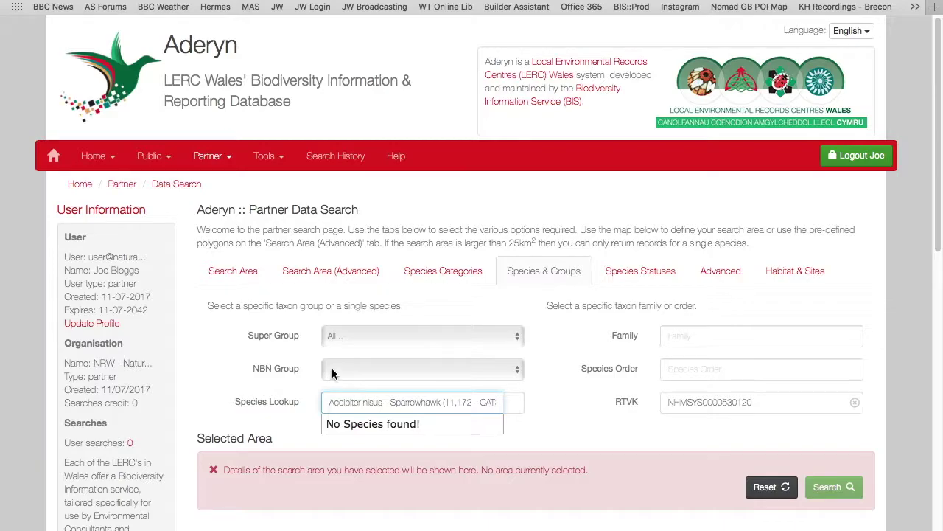
left_click(586, 409)
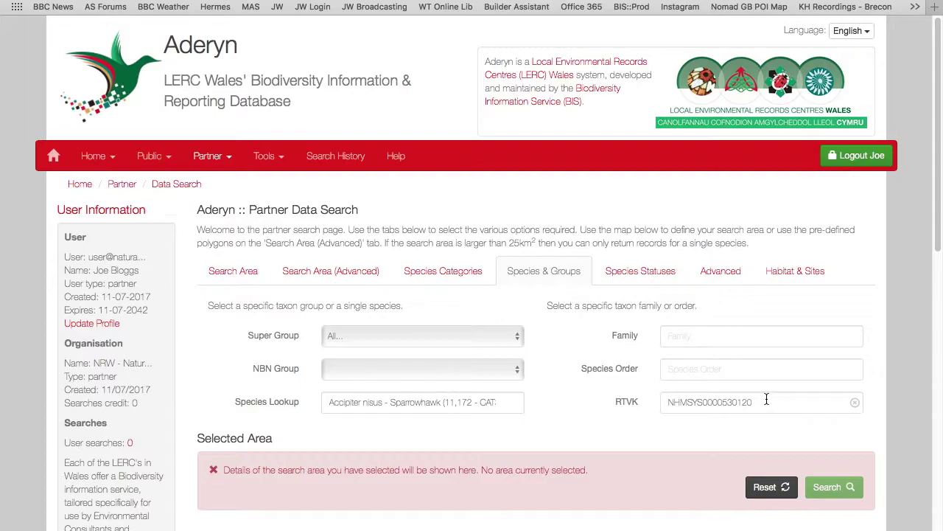
Clear the selected species and its RTVK value, and make the Family field ready for entry
left_click(855, 405)
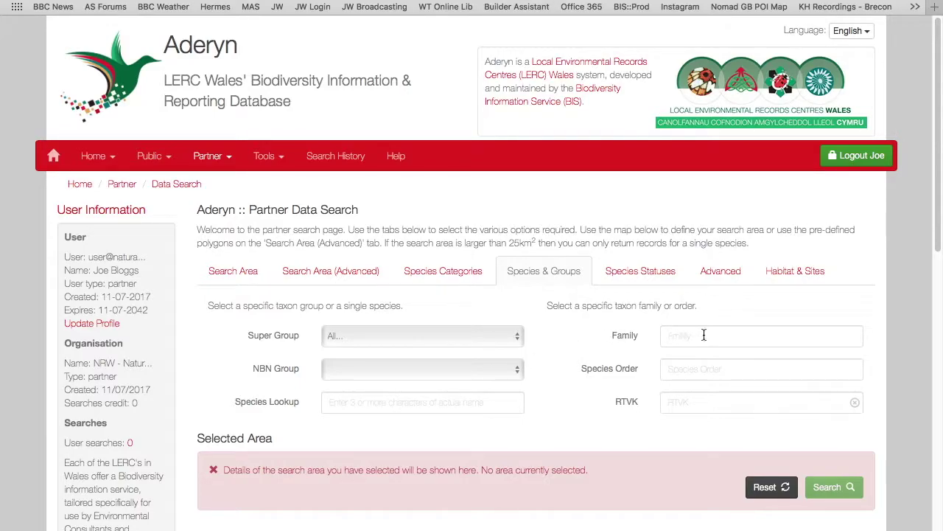
left_click(695, 368)
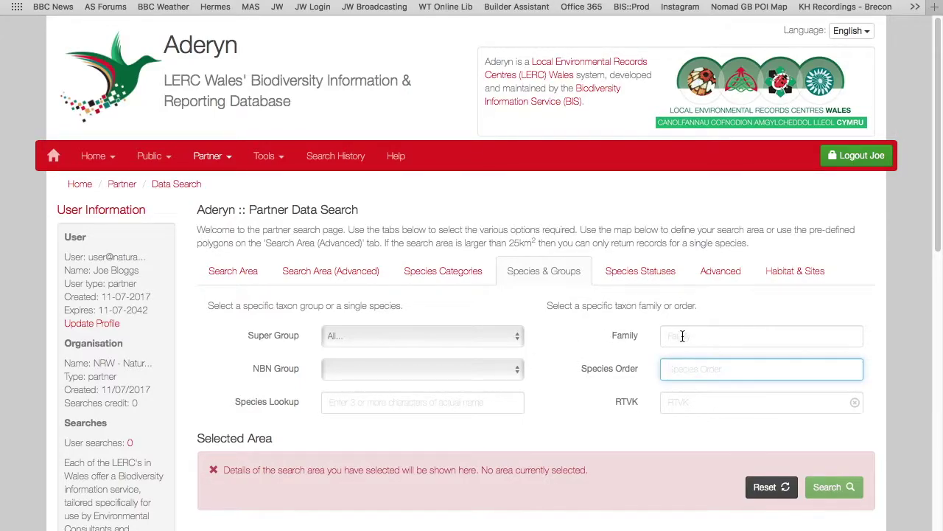
left_click(678, 338)
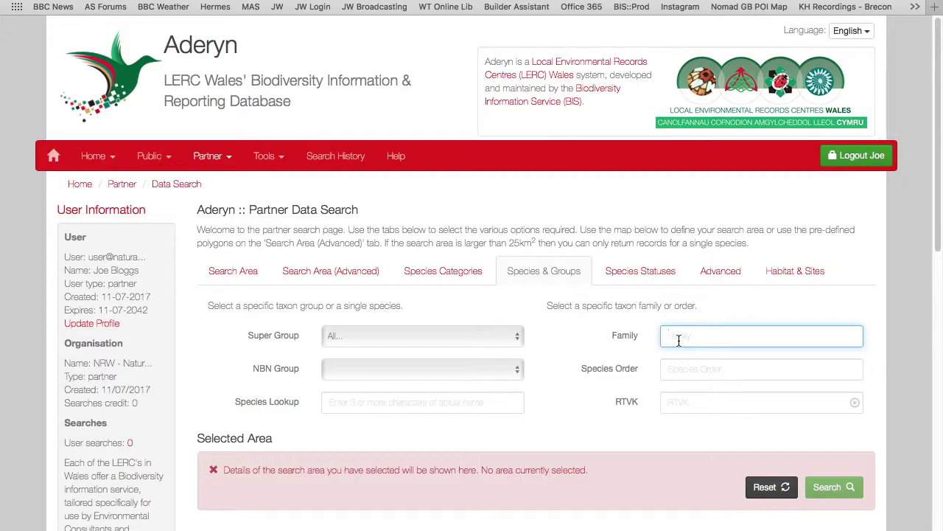
Select and clear the INNS species status, and check the explanations of the INNS and RD 1 abbreviations
left_click(643, 271)
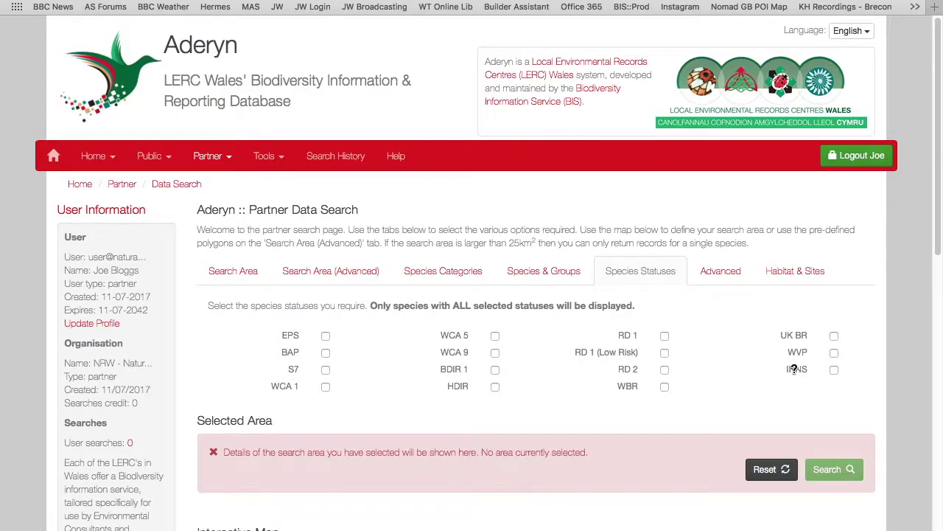
mouse_move(794, 370)
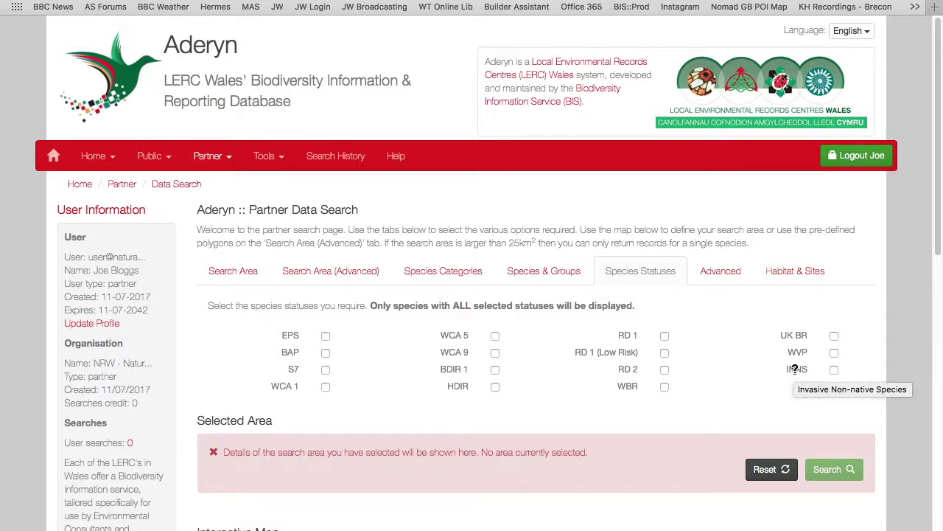
left_click(834, 369)
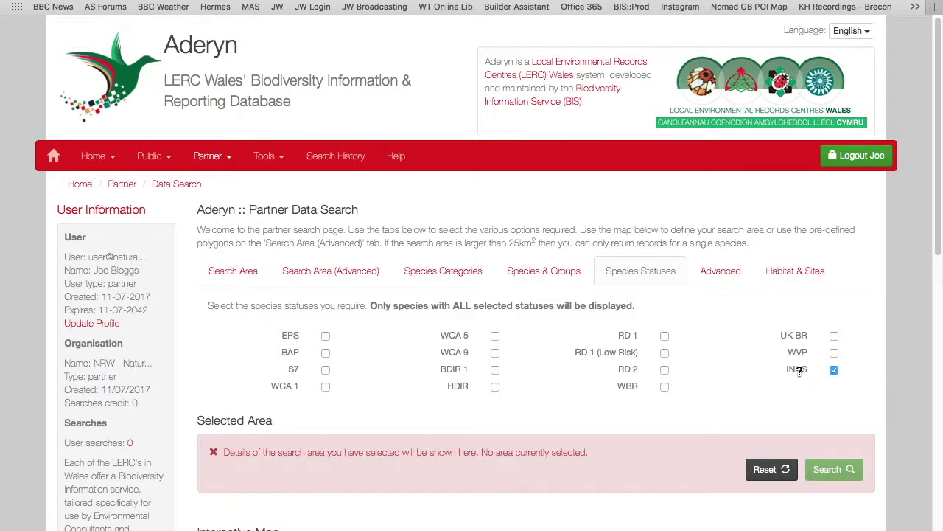
mouse_move(797, 369)
left_click(834, 371)
mouse_move(624, 336)
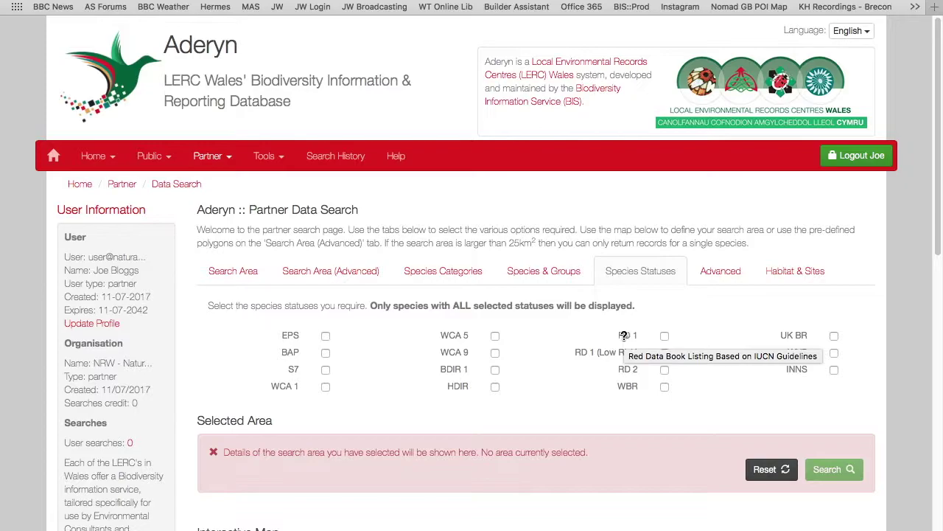
Review the verification choices in the advanced search options and read the explanation of Dedupe
left_click(708, 272)
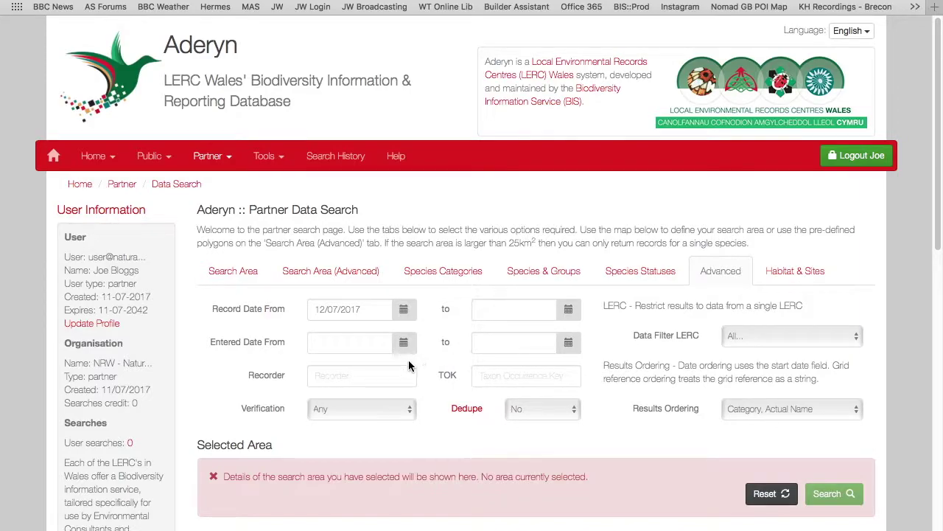
left_click(361, 375)
left_click(367, 408)
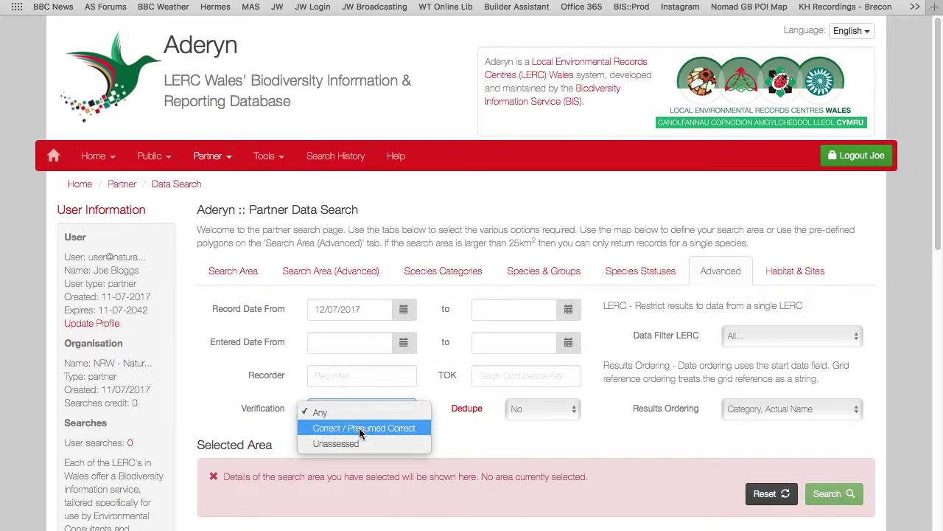
left_click(490, 447)
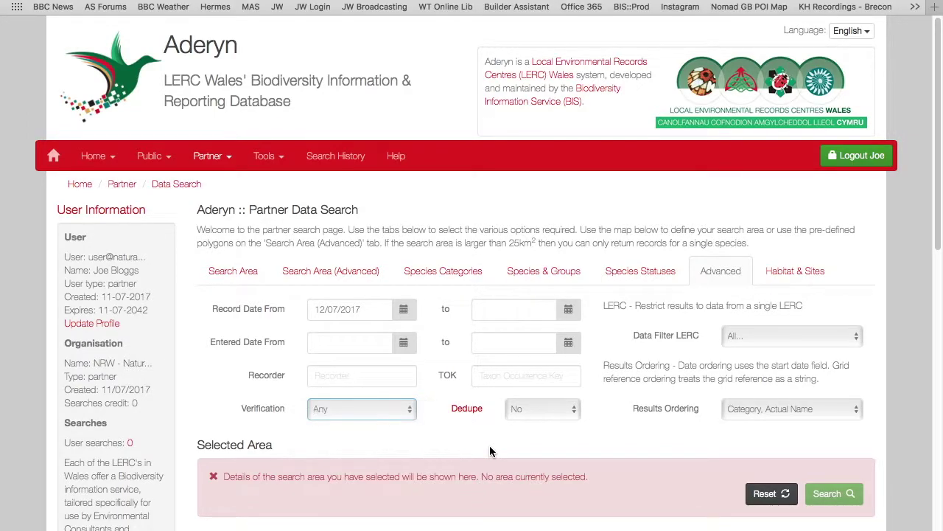
left_click(471, 411)
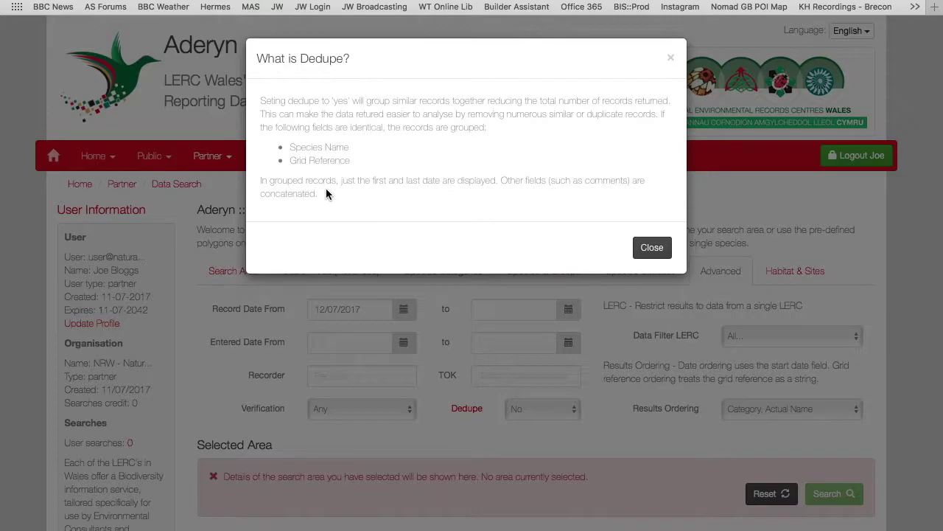
left_click(474, 436)
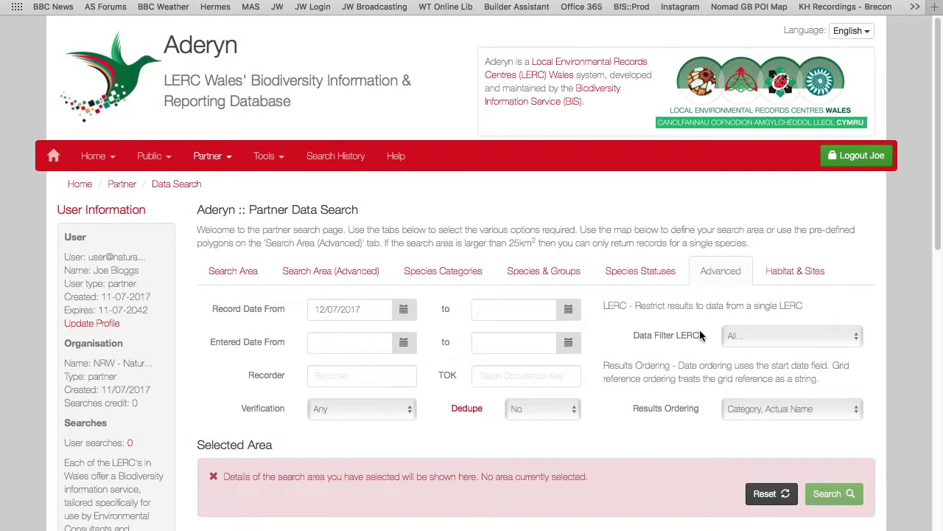
Review the available choices for the LERC data filter and the results ordering
left_click(751, 335)
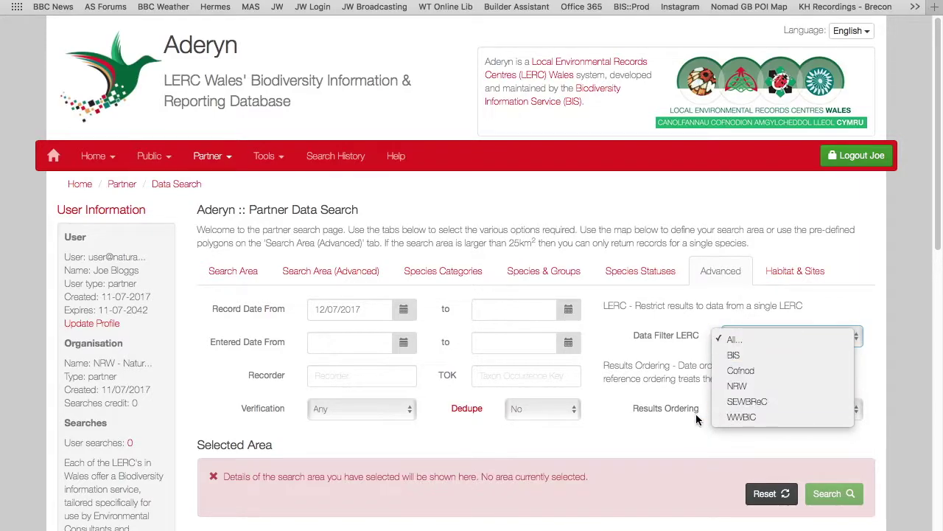
left_click(671, 421)
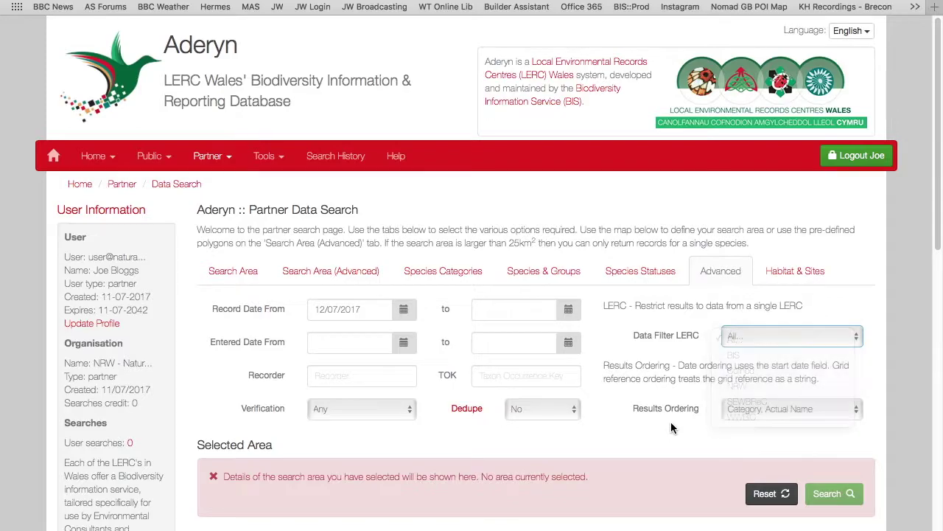
left_click(746, 412)
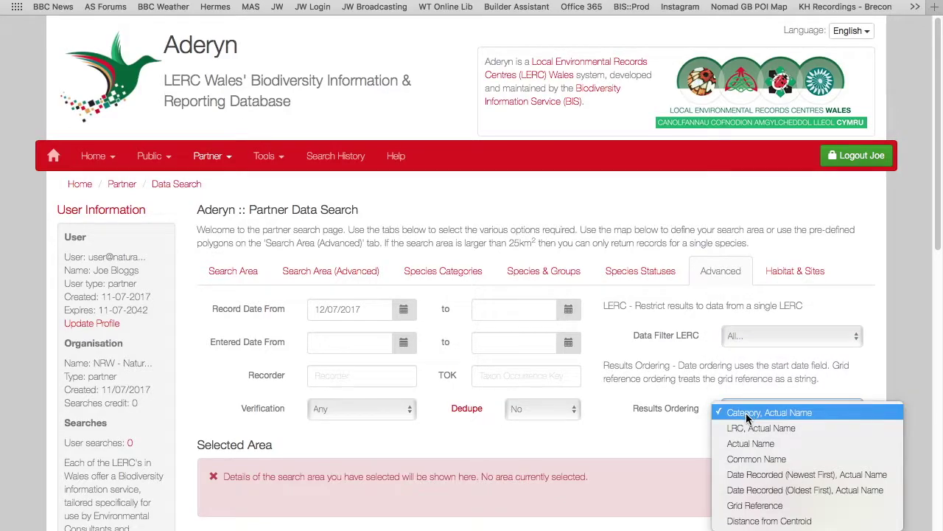
left_click(660, 428)
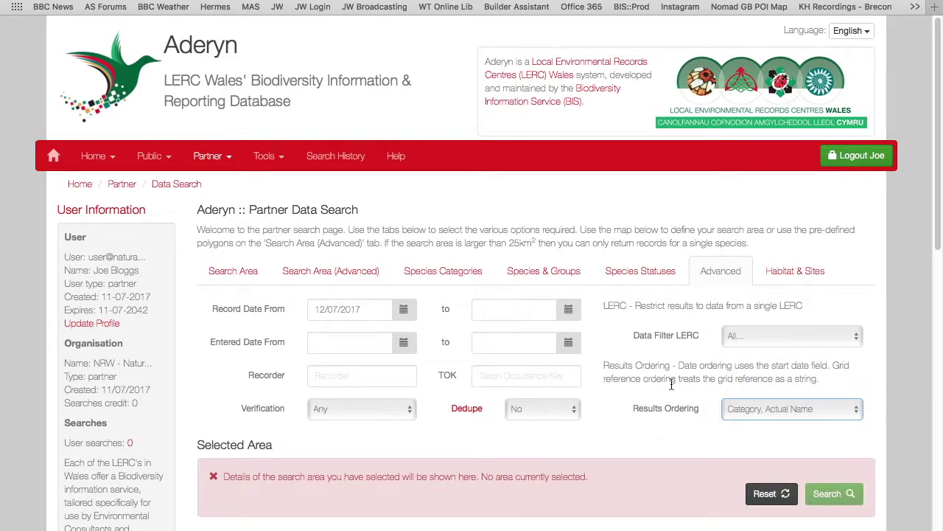
Open the habitat and designated sites options for the search
left_click(778, 284)
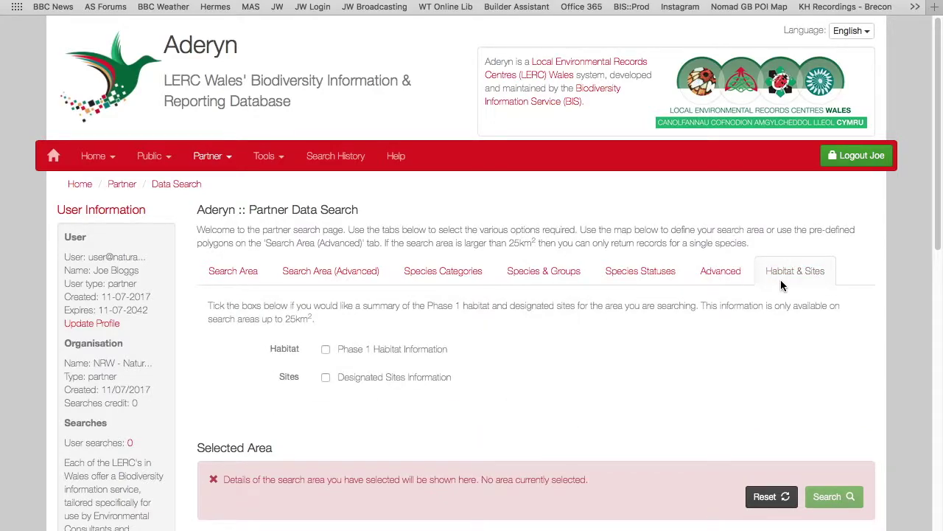